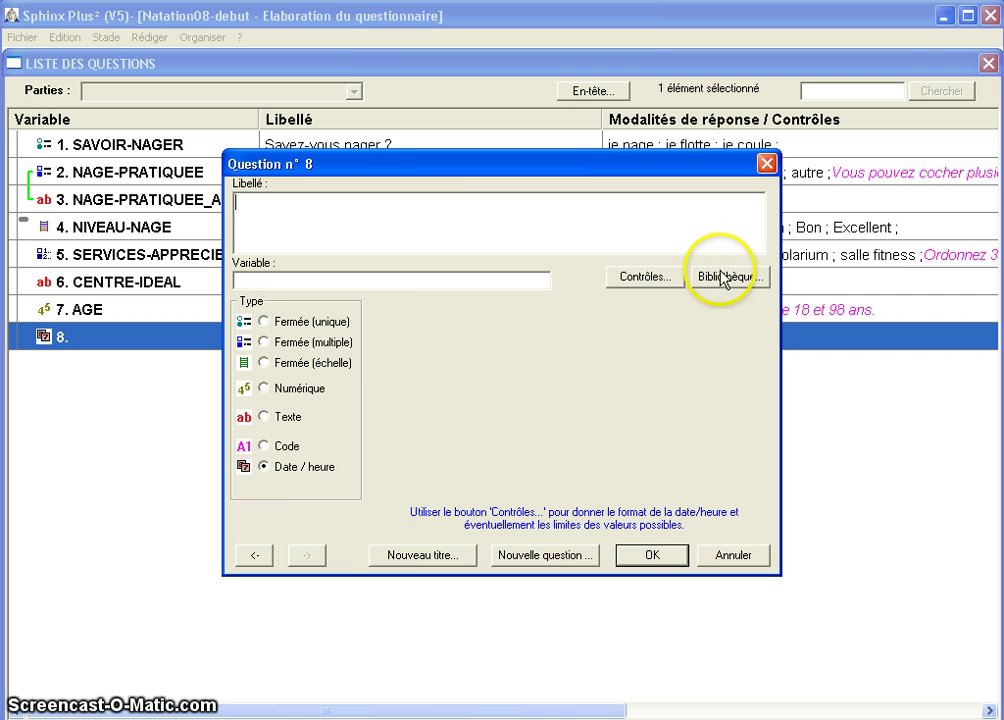
# Fill question 8 with the library question "Genre", filtered by theme IDENTITE and sub-theme SEXE, and validate it.
pyautogui.click(722, 280)
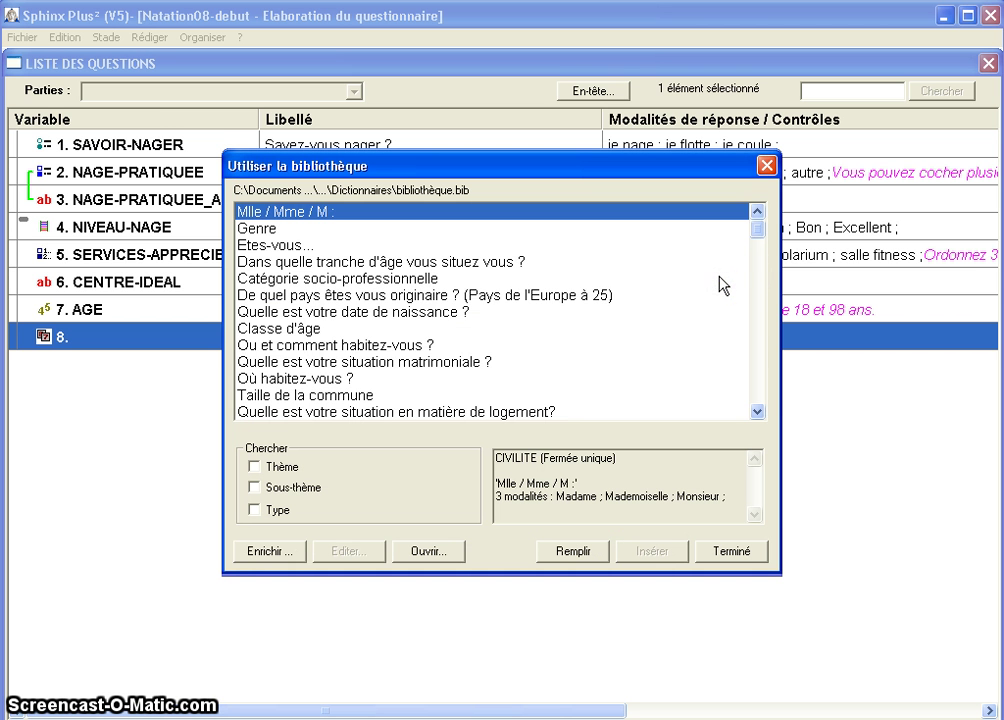
pyautogui.moveTo(757, 231); pyautogui.dragTo(757, 258)
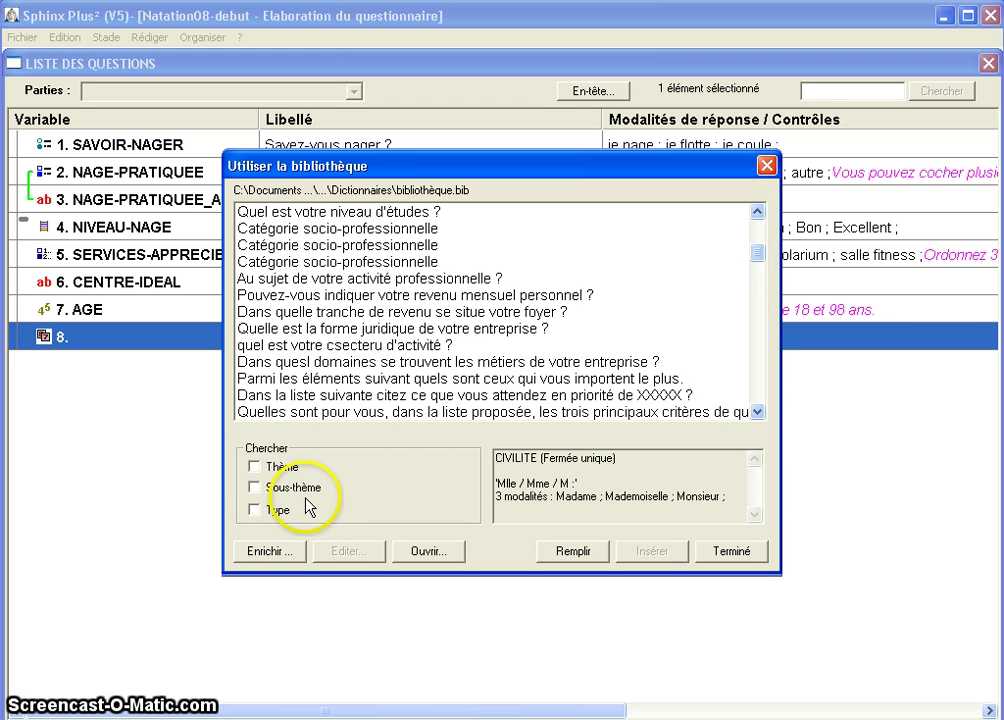
pyautogui.click(252, 466)
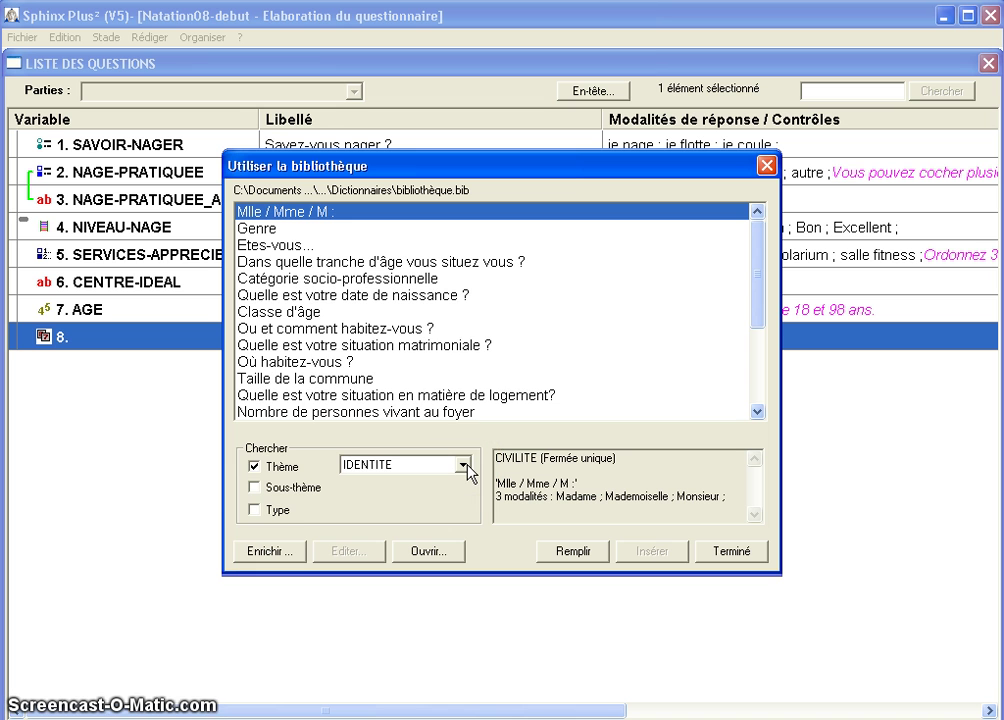
pyautogui.click(255, 487)
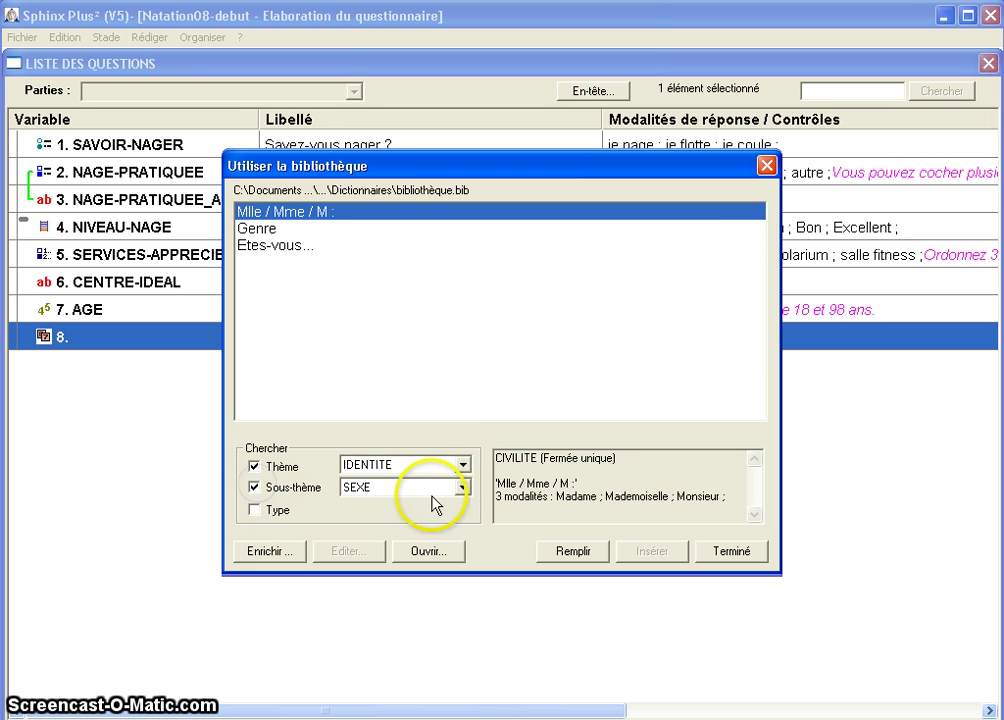
pyautogui.click(263, 230)
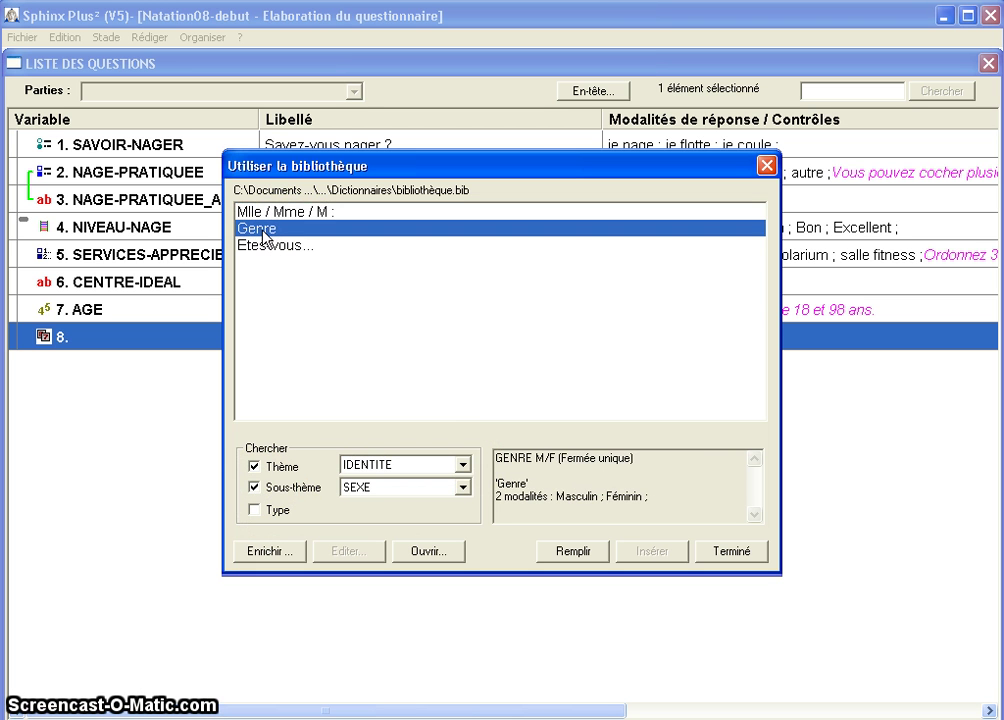
pyautogui.click(576, 552)
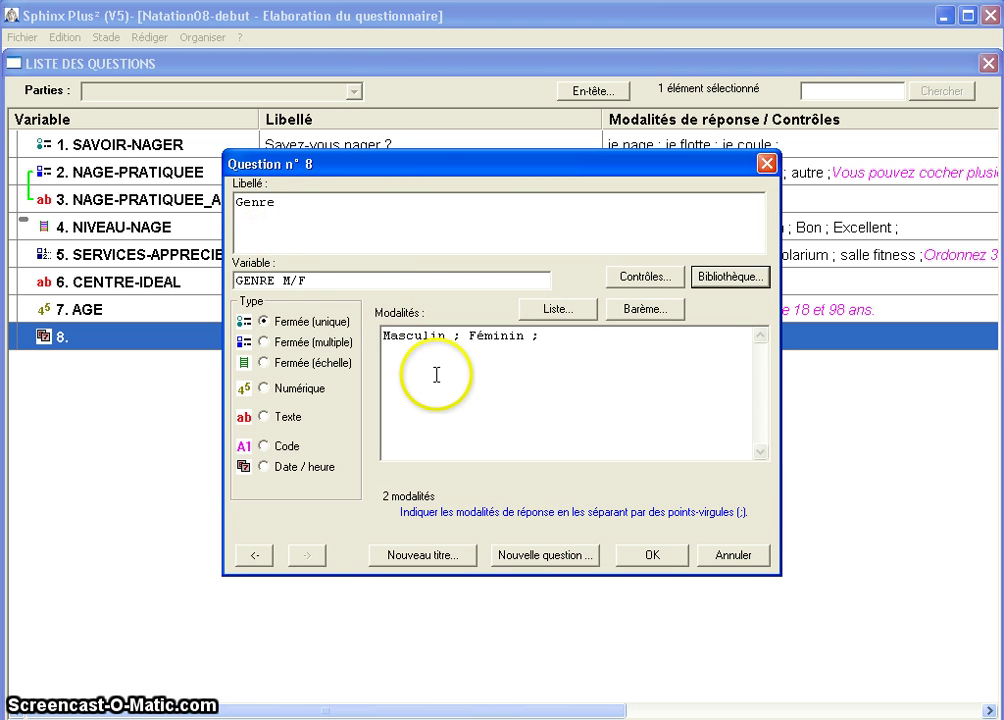
pyautogui.click(652, 558)
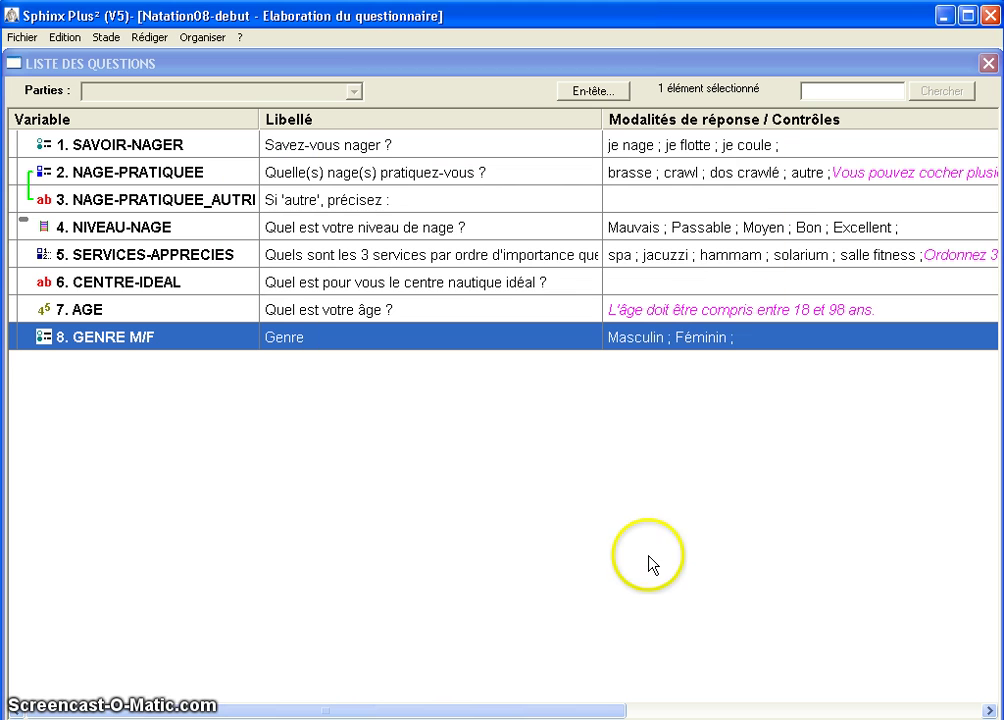
pyautogui.click(291, 446)
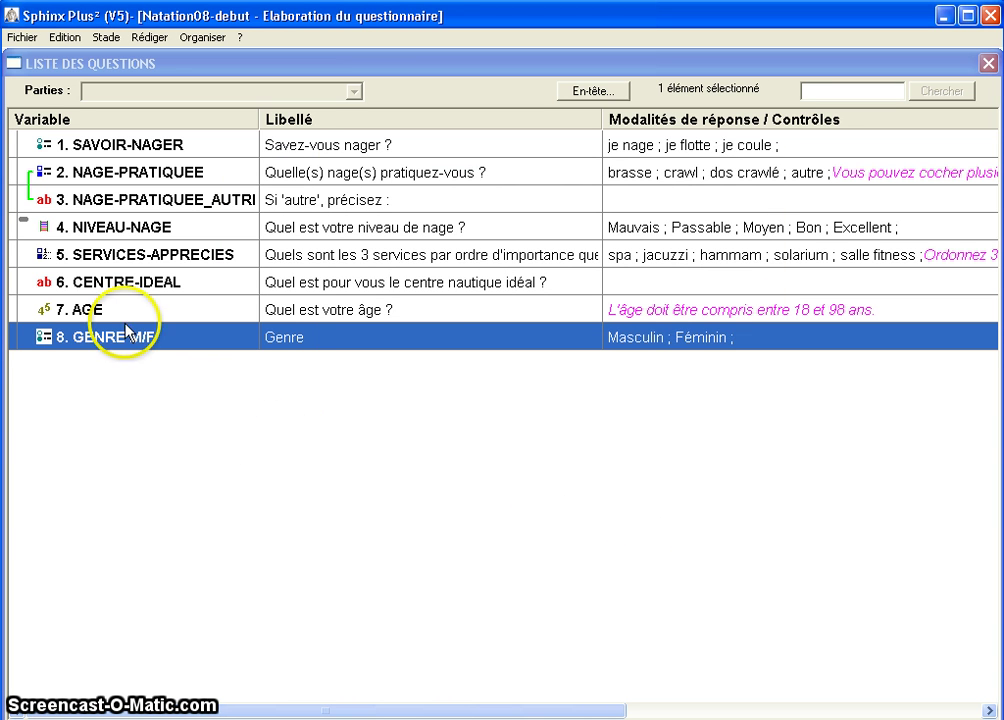
# Add the part title "IDENTITE de la personne interrogée" at the end of the question list.
pyautogui.click(155, 390)
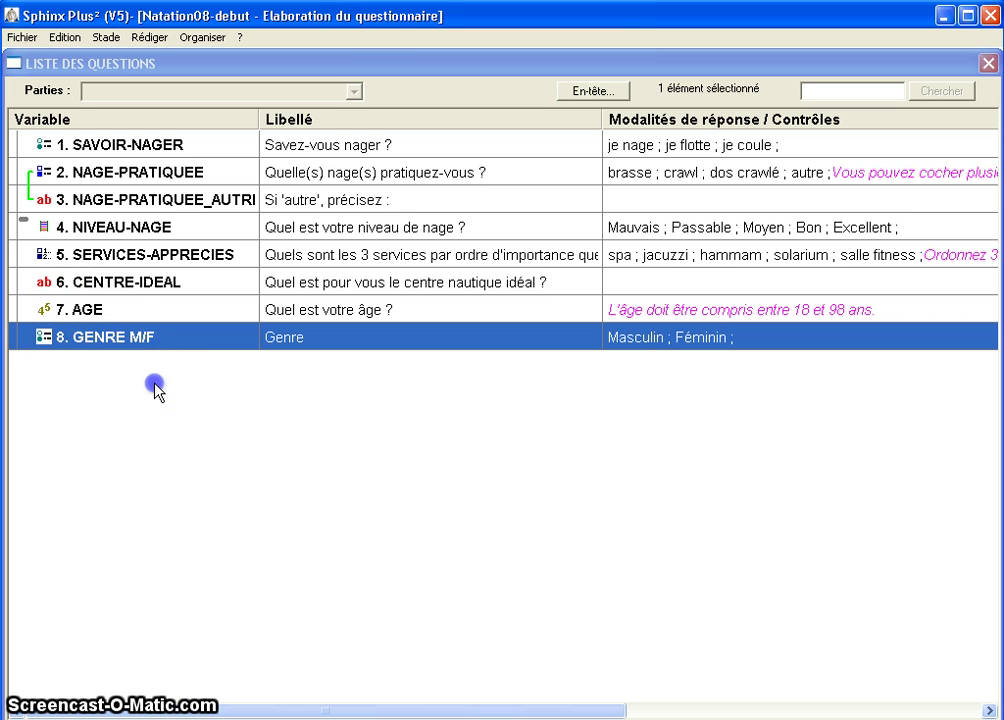
pyautogui.click(189, 40)
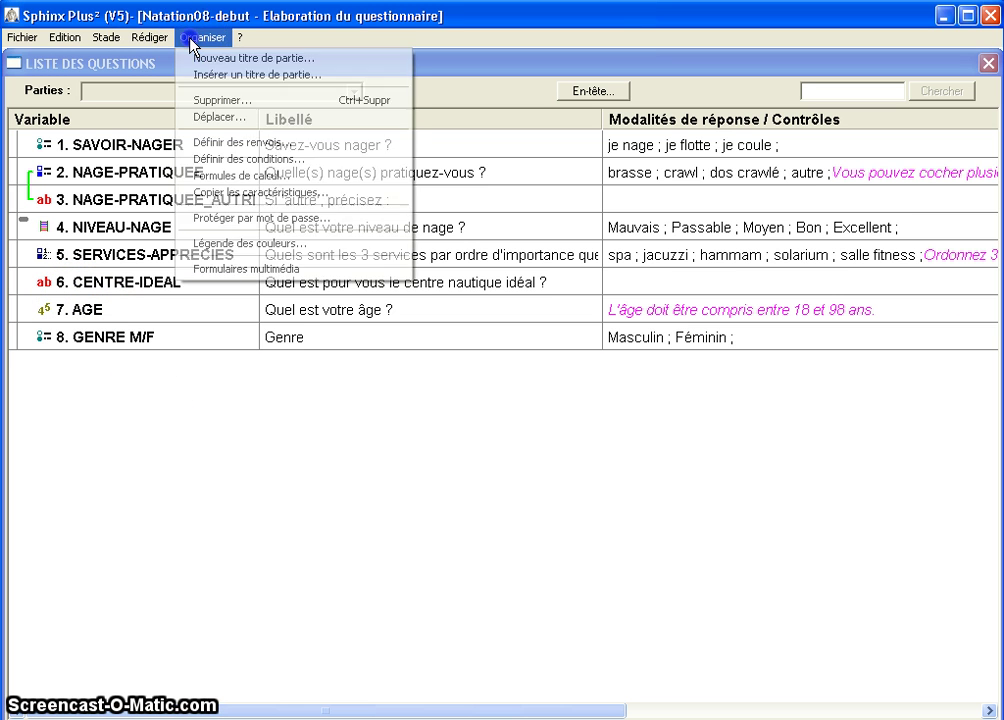
pyautogui.click(222, 78)
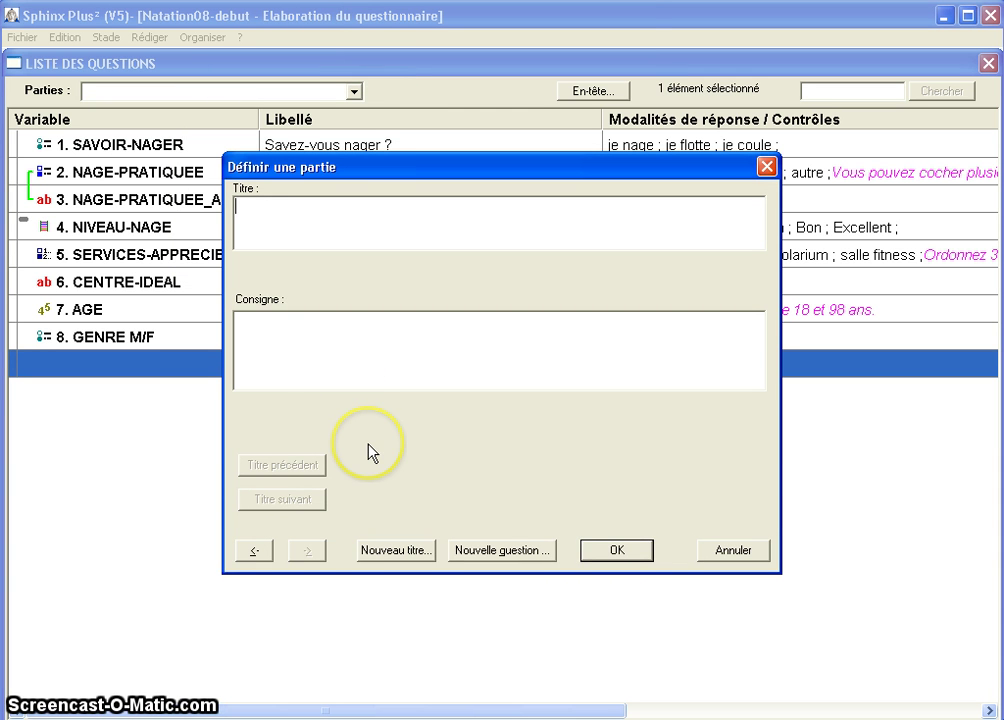
pyautogui.click(290, 217)
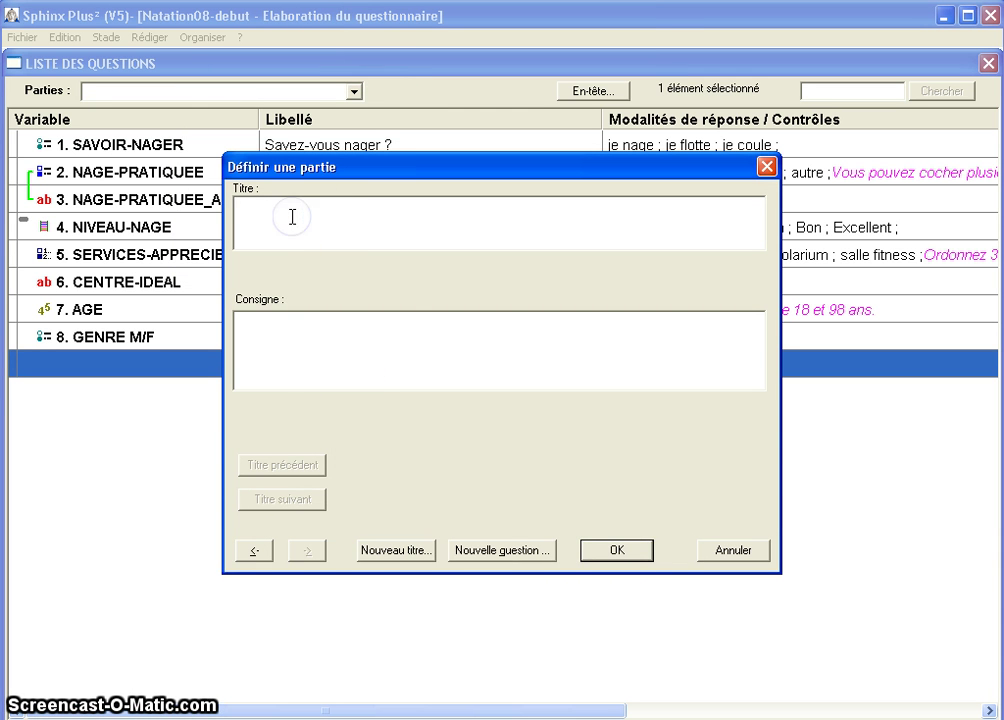
pyautogui.write('IDENTITE de la p')
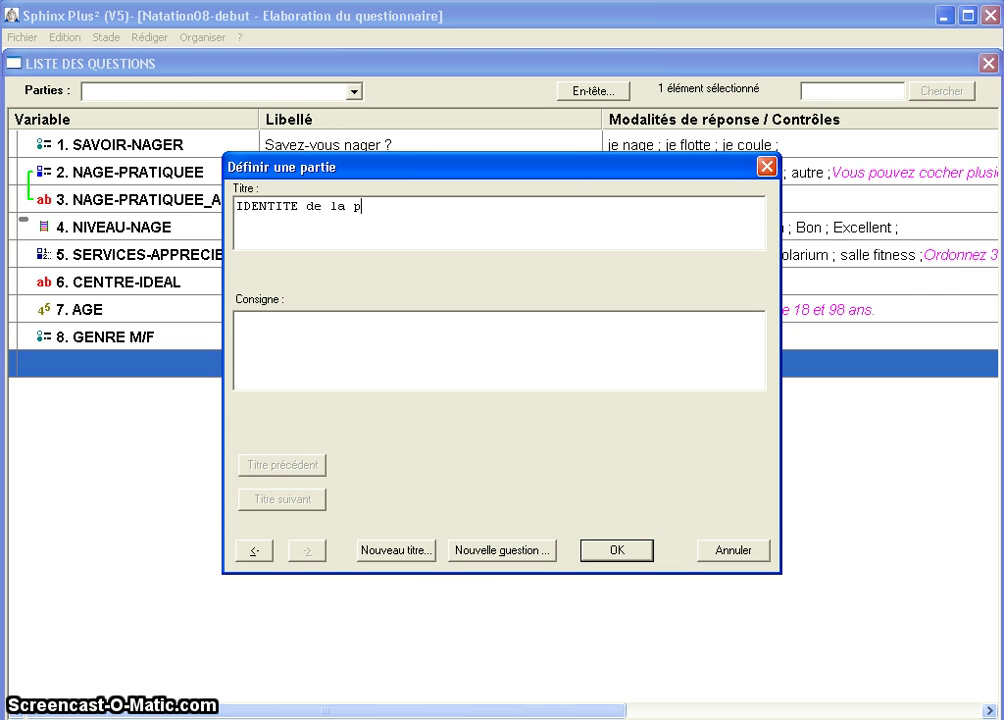
pyautogui.write('ersonne interrogée')
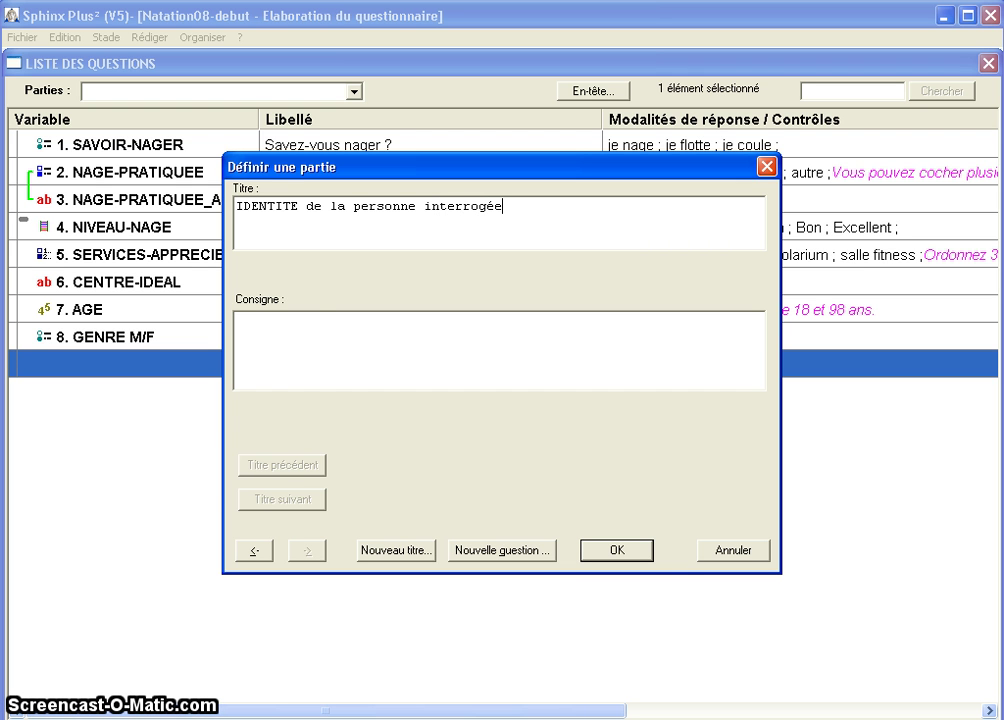
pyautogui.click(616, 550)
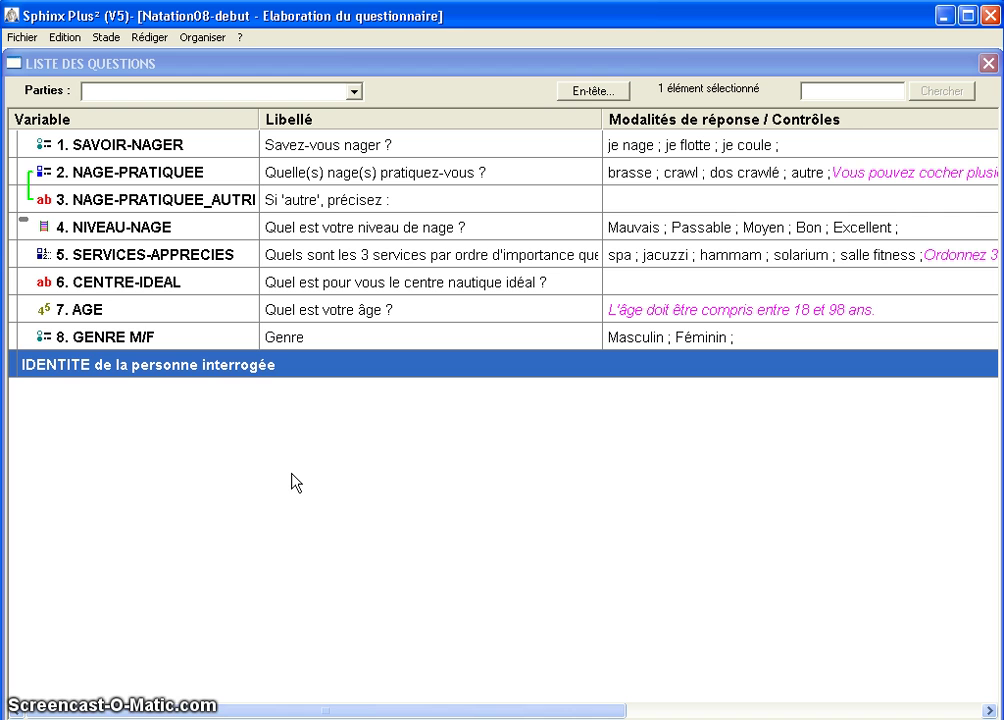
# Move the AGE and GENRE M/F questions below the "IDENTITE de la personne interrogée" title, with AGE first.
pyautogui.click(101, 306)
pyautogui.moveTo(101, 306); pyautogui.dragTo(16, 389)
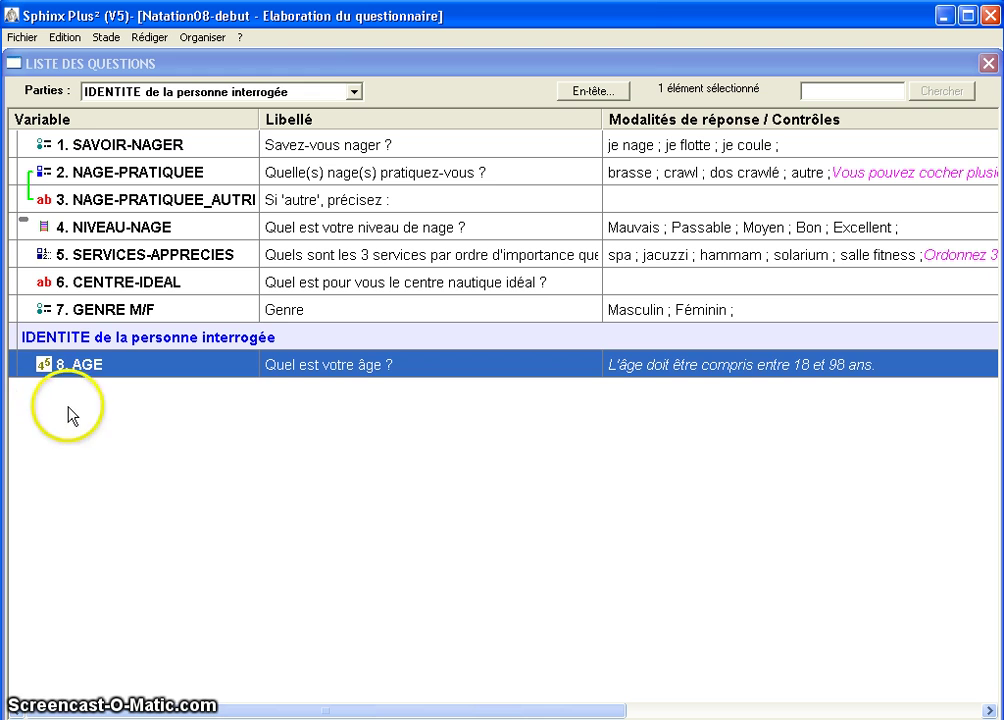
pyautogui.click(17, 308)
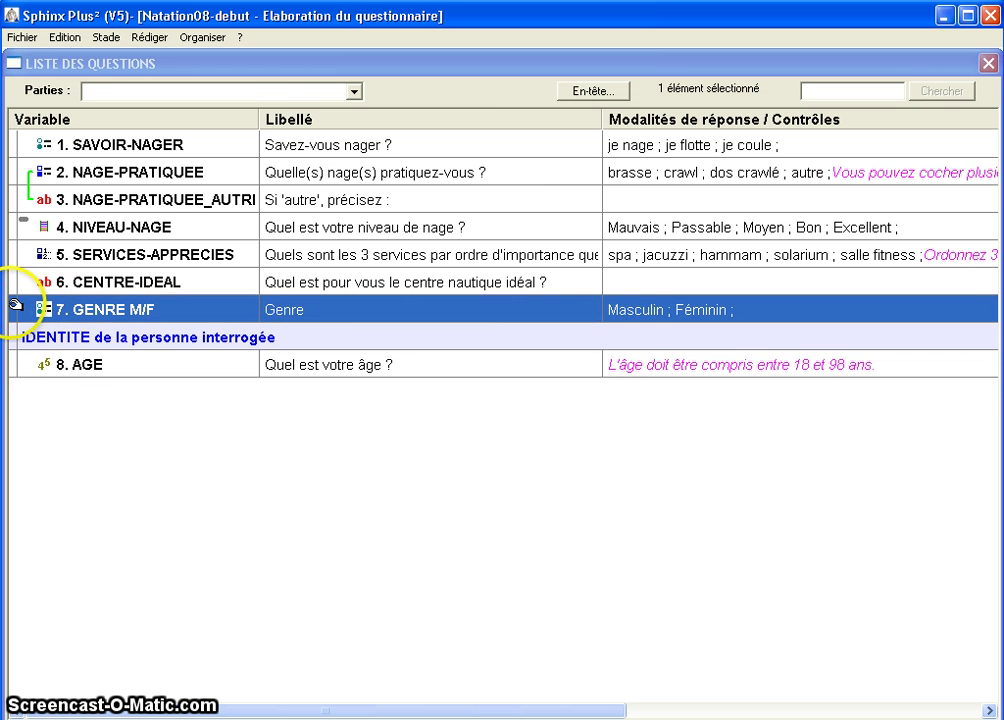
pyautogui.moveTo(16, 305); pyautogui.dragTo(13, 385)
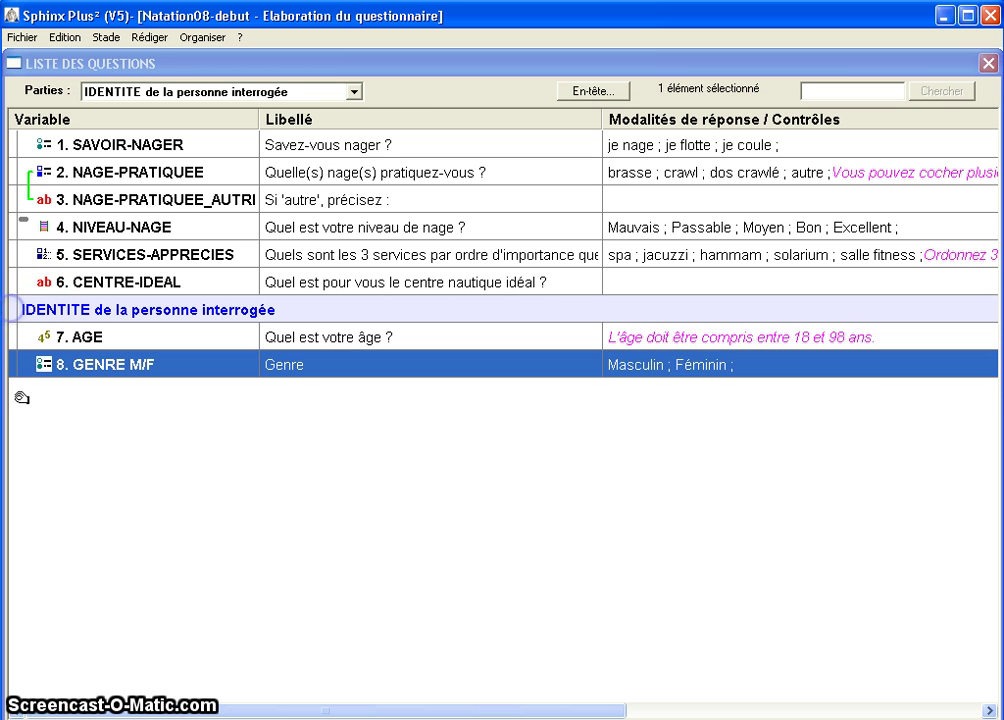
pyautogui.click(107, 447)
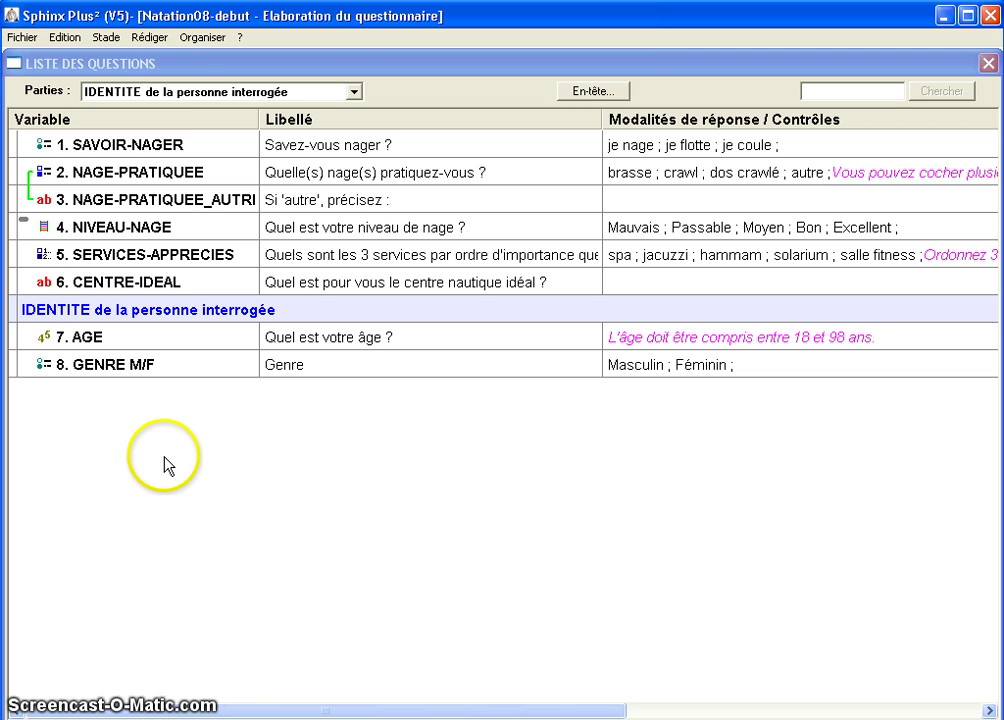
# Insert the part title "ACTVITE NAUTIQUE" before the SAVOIR-NAGER question.
pyautogui.click(74, 148)
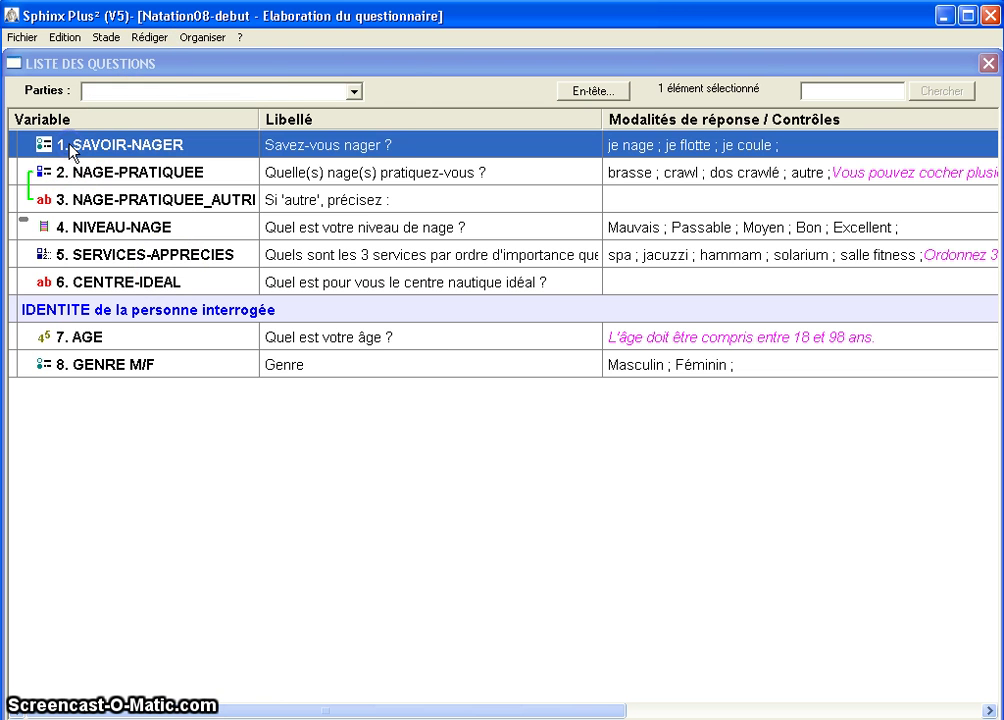
pyautogui.click(191, 40)
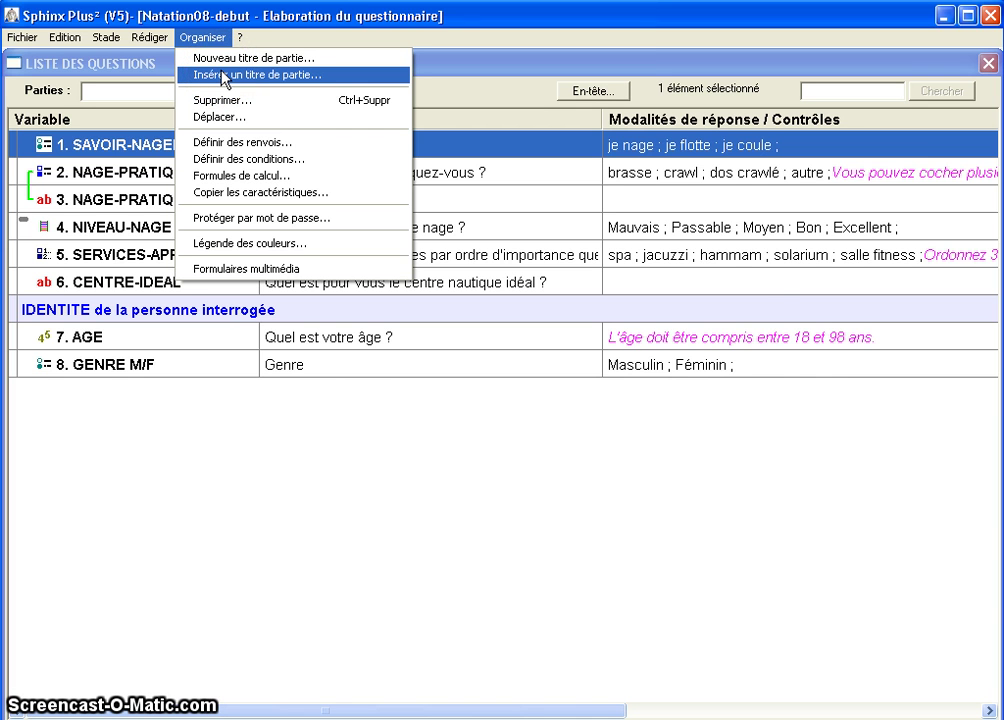
pyautogui.click(224, 76)
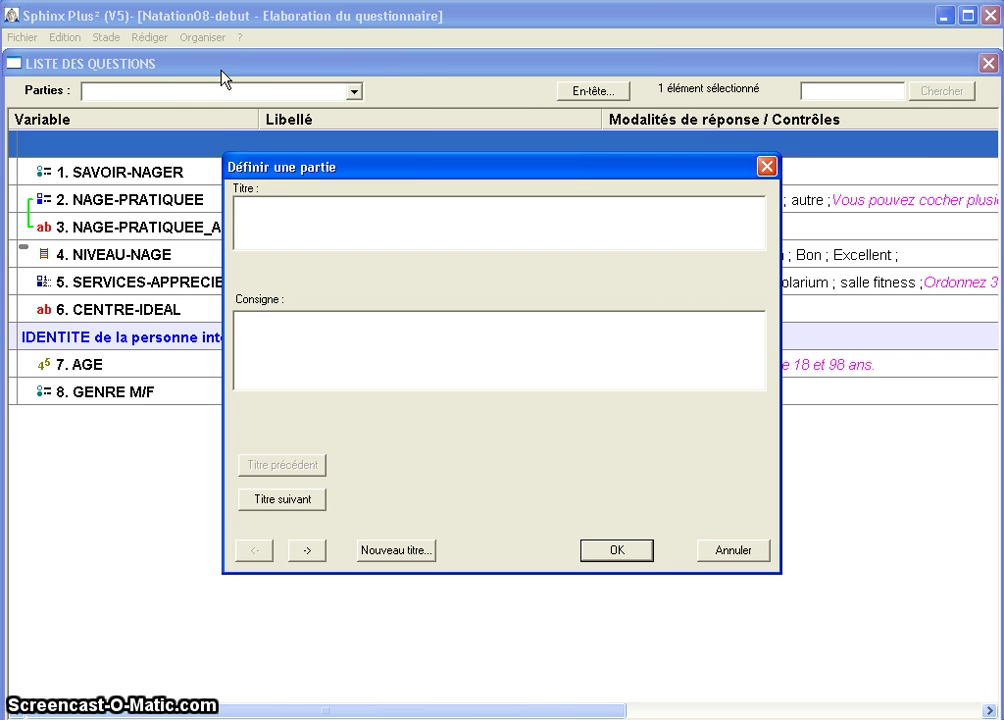
pyautogui.click(280, 202)
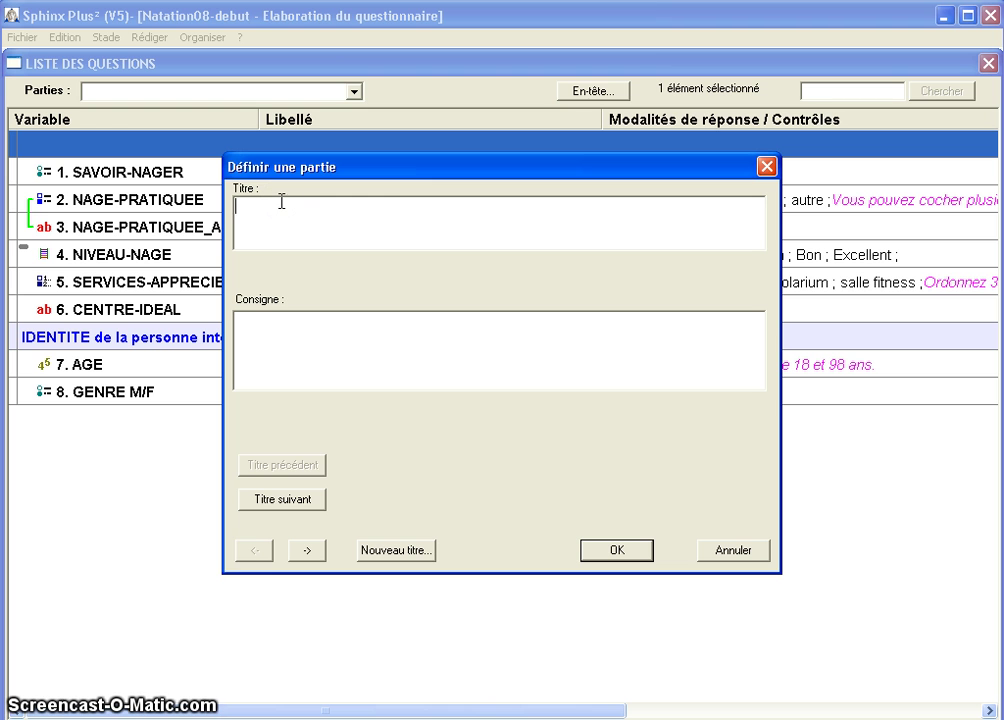
pyautogui.write('ACTVI')
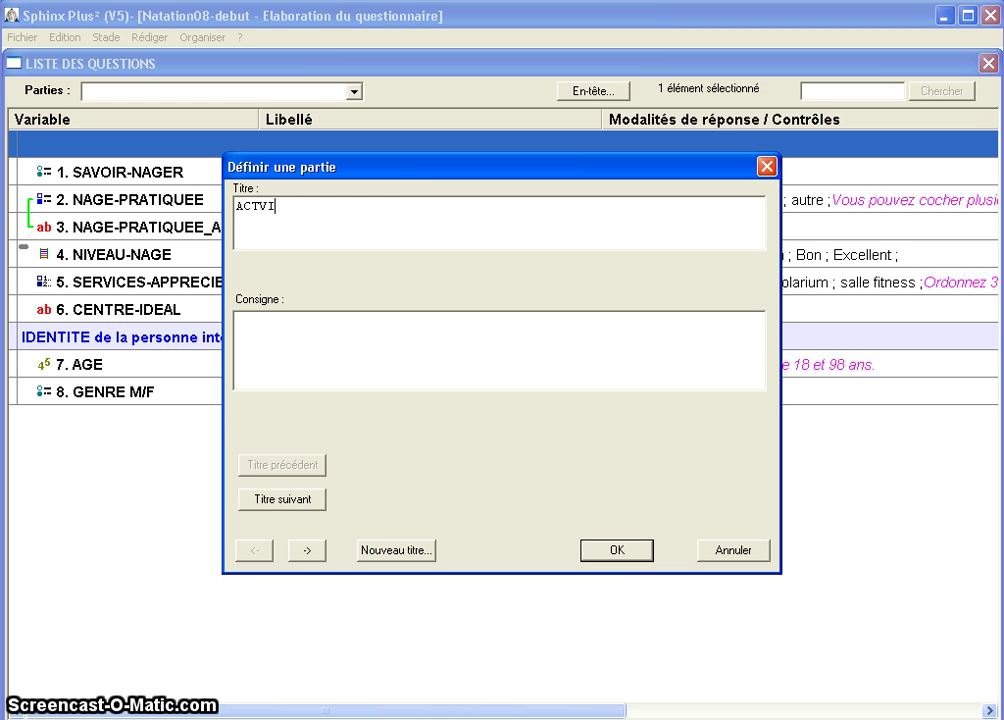
pyautogui.write('TE')
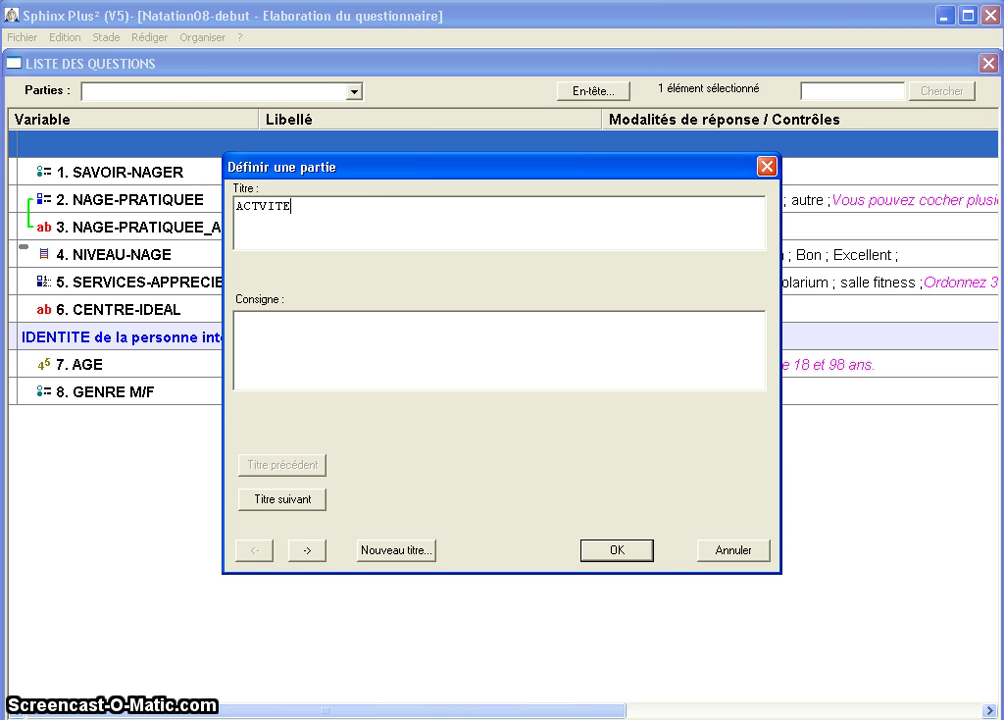
pyautogui.write(' NA')
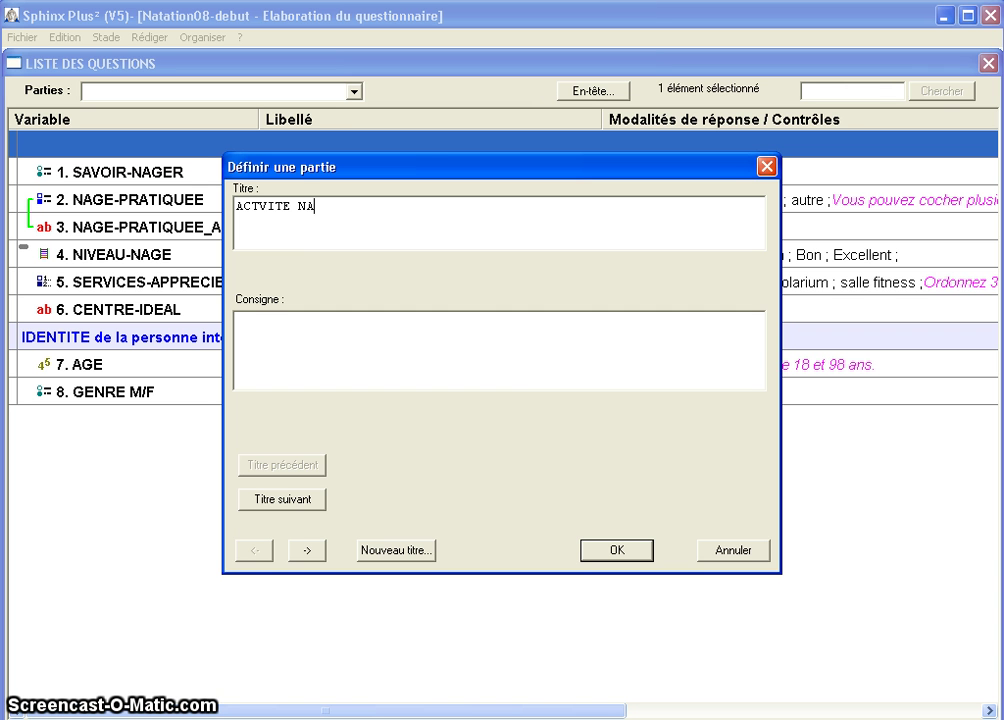
pyautogui.write('UTIQUE')
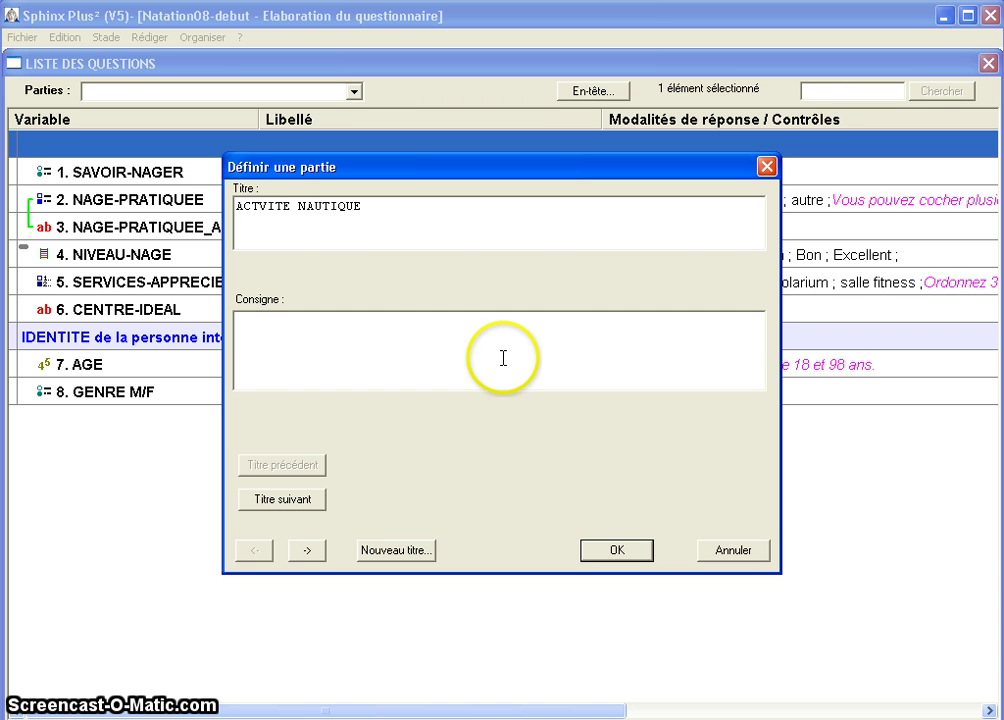
pyautogui.click(619, 553)
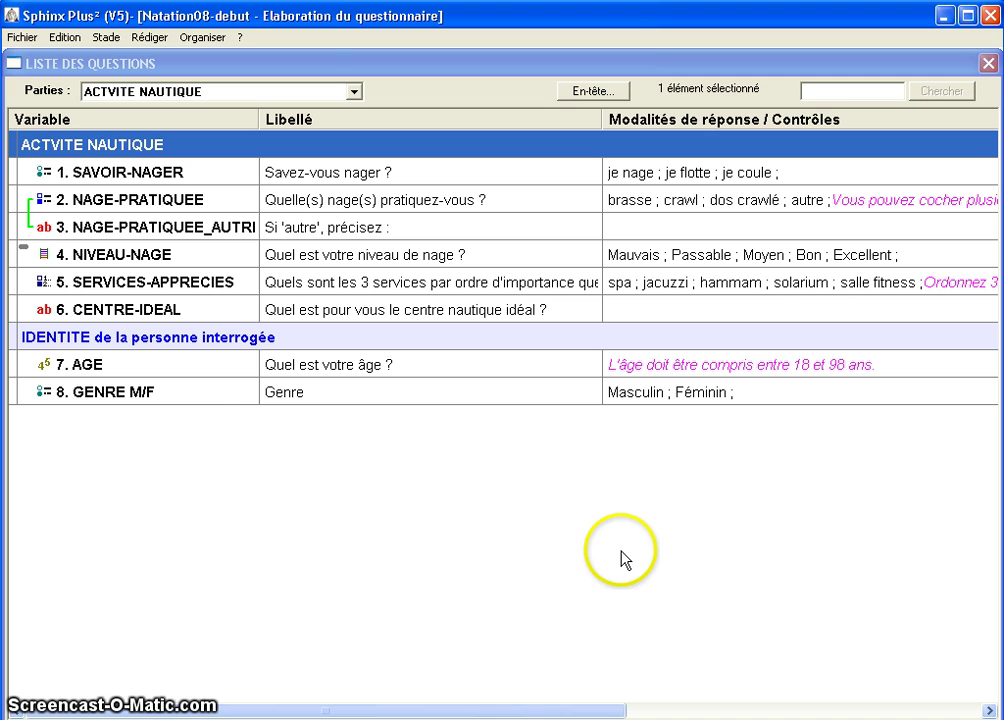
pyautogui.click(420, 530)
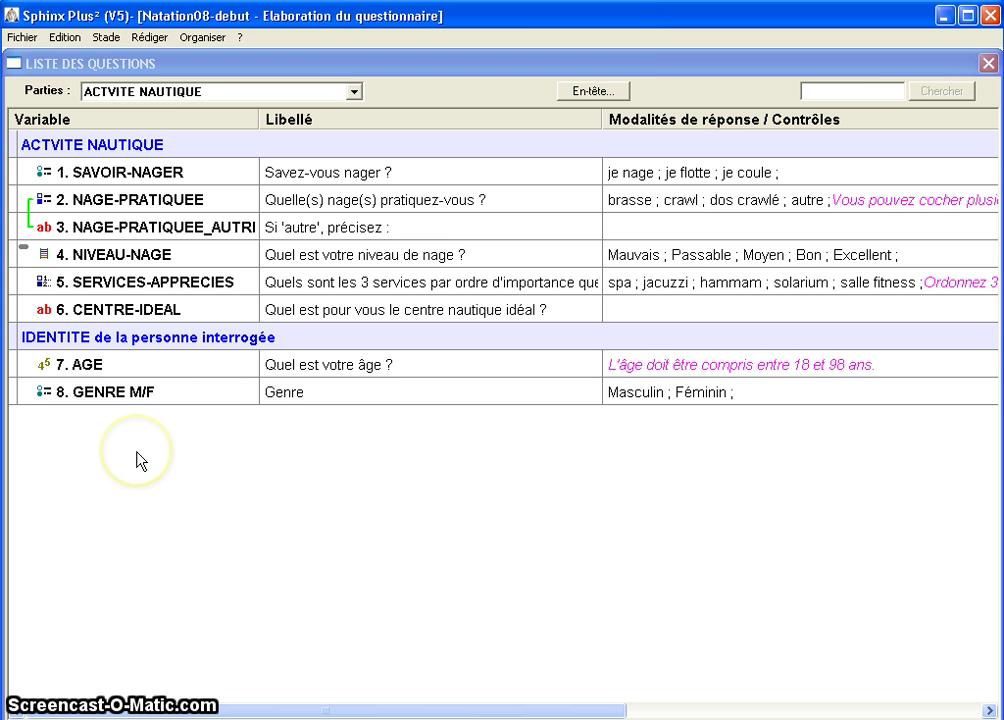
# Move the whole "IDENTITE de la personne interrogée" part above the "ACTVITE NAUTIQUE" part.
pyautogui.click(30, 340)
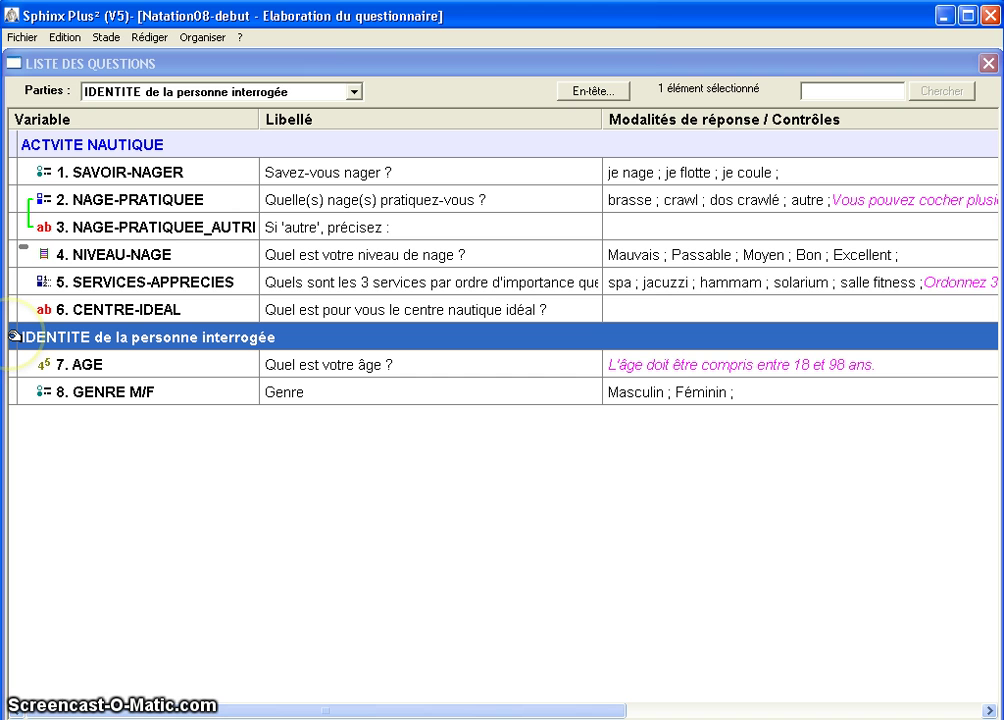
pyautogui.moveTo(11, 330); pyautogui.dragTo(14, 143)
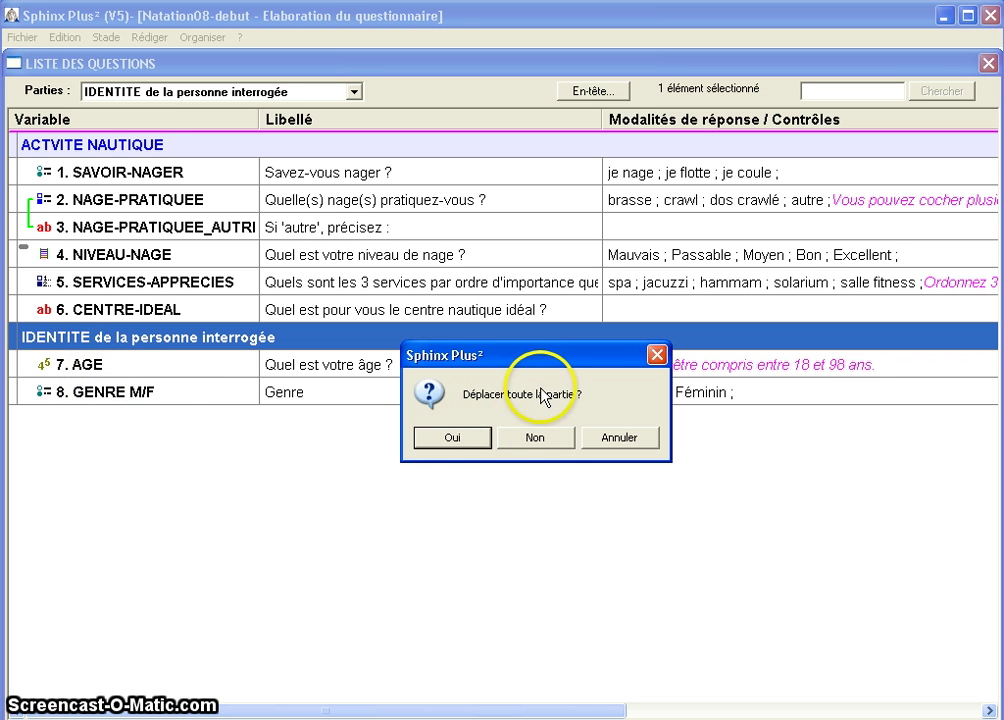
pyautogui.click(453, 438)
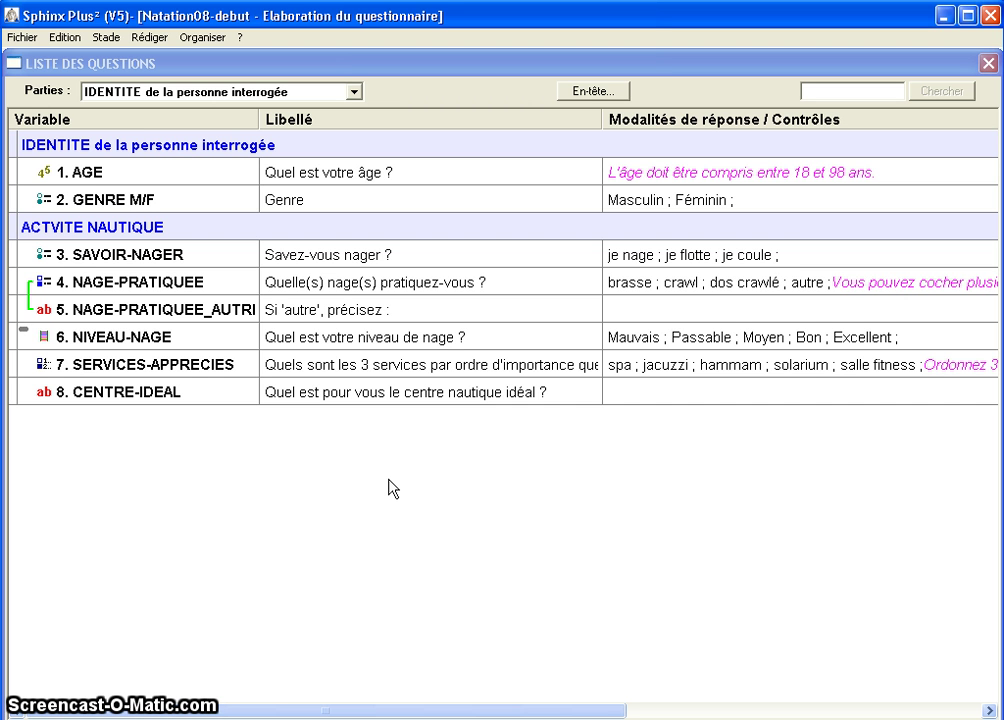
# Move the whole "IDENTITE de la personne interrogée" part back to the end of the list, after CENTRE-IDEAL.
pyautogui.click(14, 145)
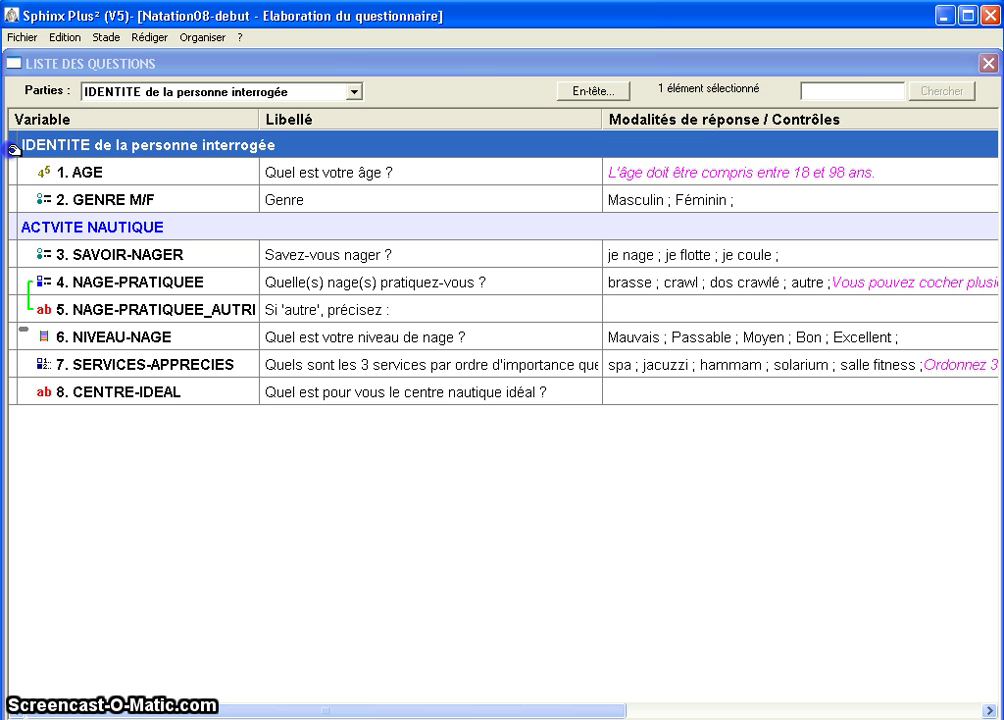
pyautogui.moveTo(14, 148); pyautogui.dragTo(18, 402)
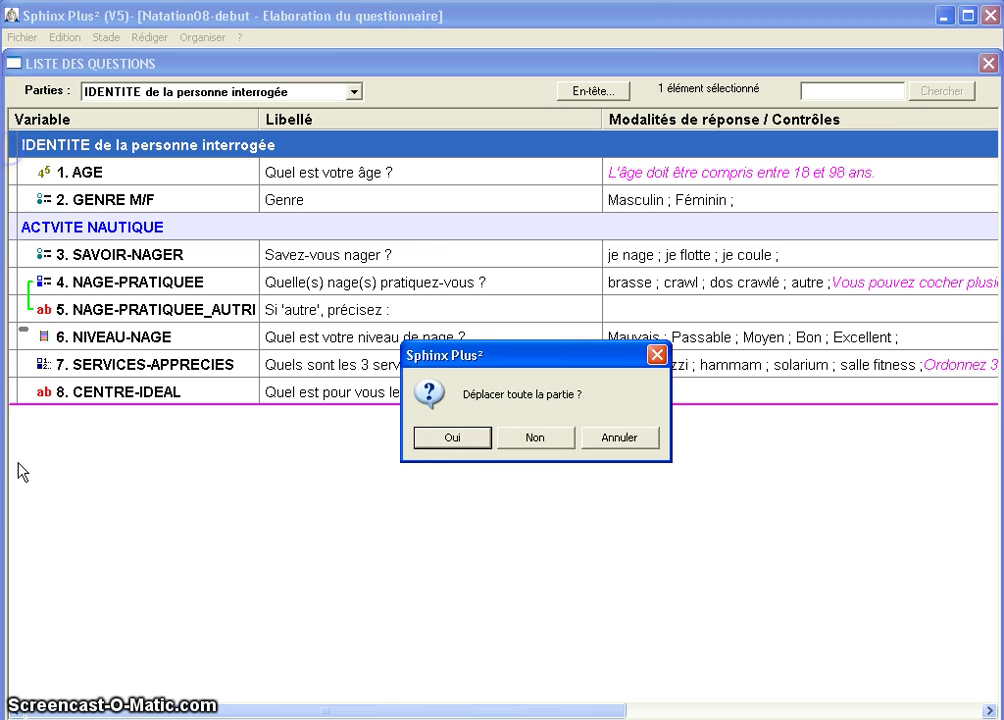
pyautogui.click(452, 438)
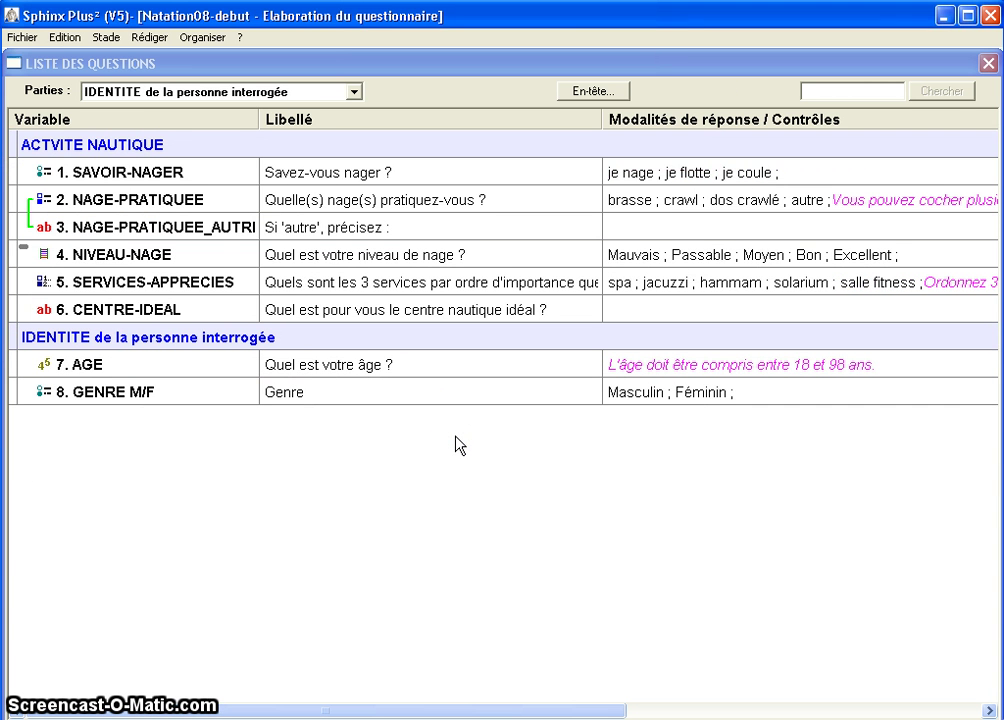
# Open the print preview of the questionnaire to check how the titled parts are laid out, then close it.
pyautogui.click(20, 37)
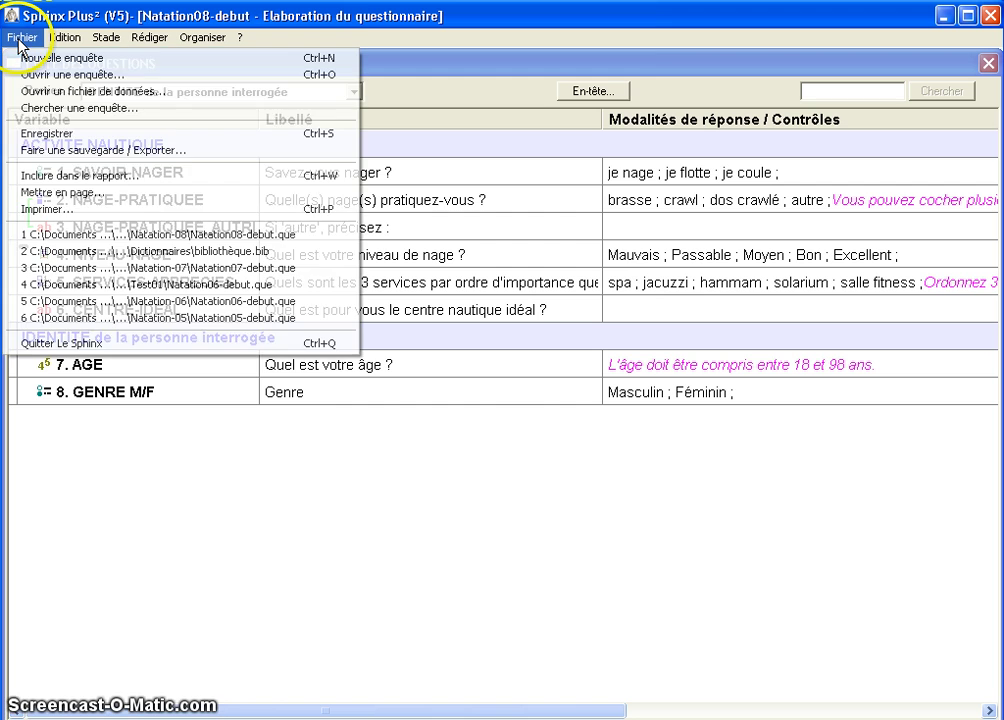
pyautogui.click(35, 209)
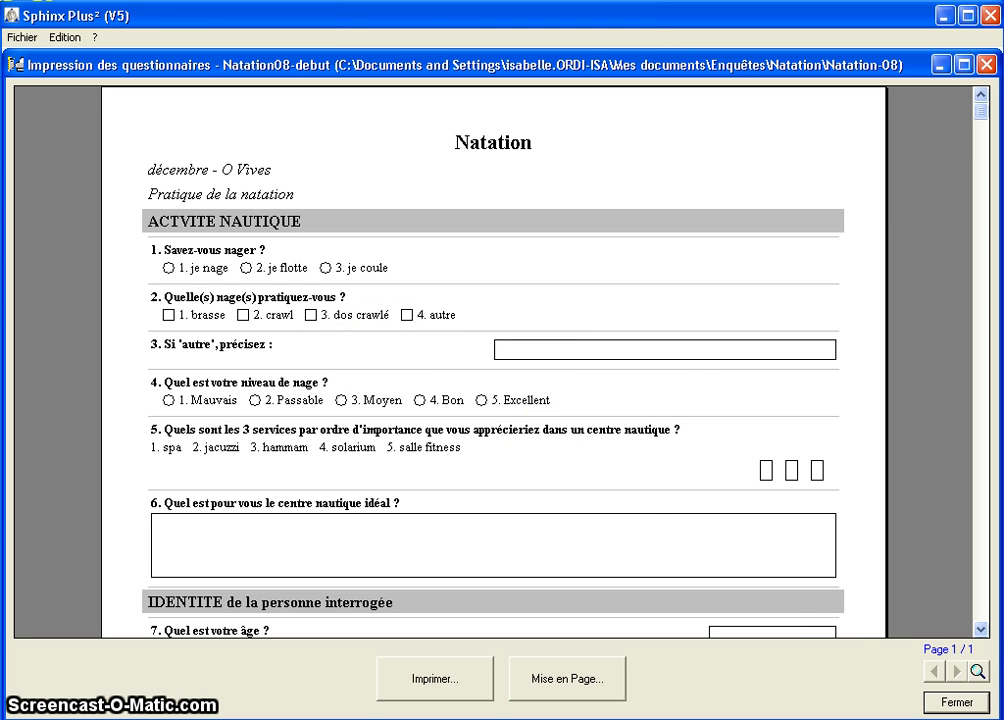
pyautogui.click(944, 704)
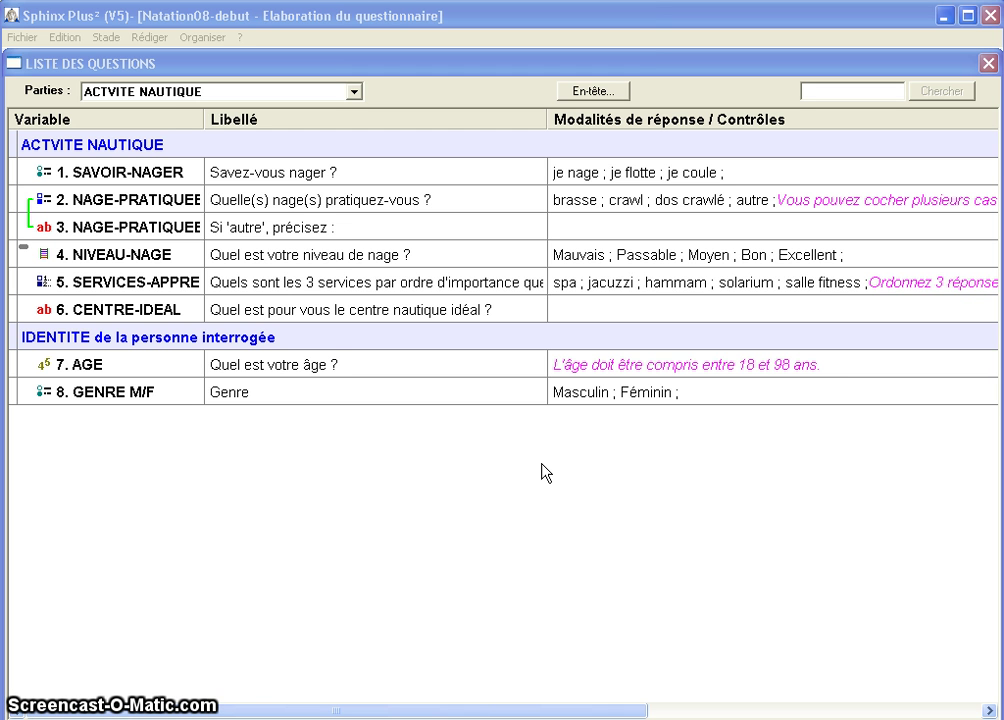
# Move the NIVEAU-NAGE and SERVICES-APPRECIES questions together below CENTRE-IDEAL, at the end of the "ACTVITE NAUTIQUE" part.
pyautogui.click(134, 222)
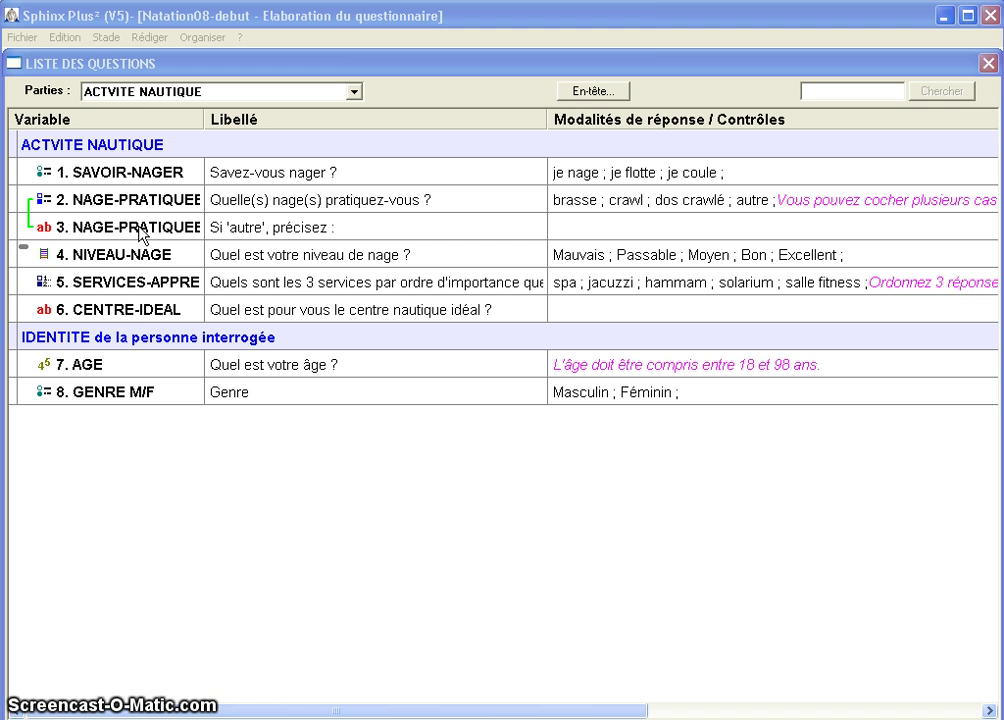
pyautogui.click(77, 257)
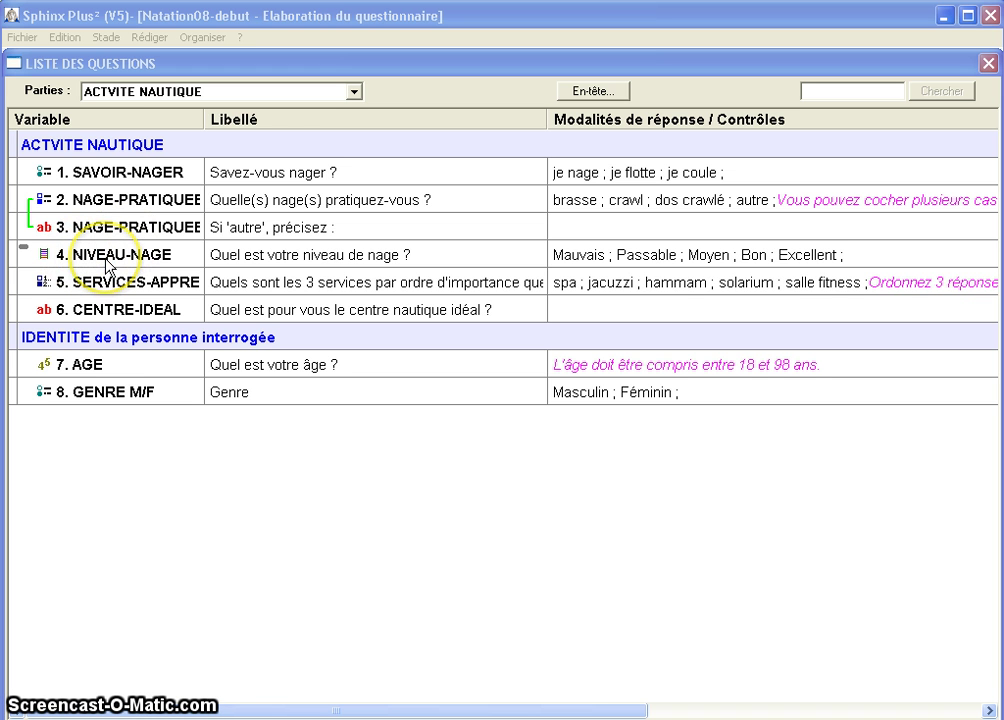
pyautogui.click(47, 258)
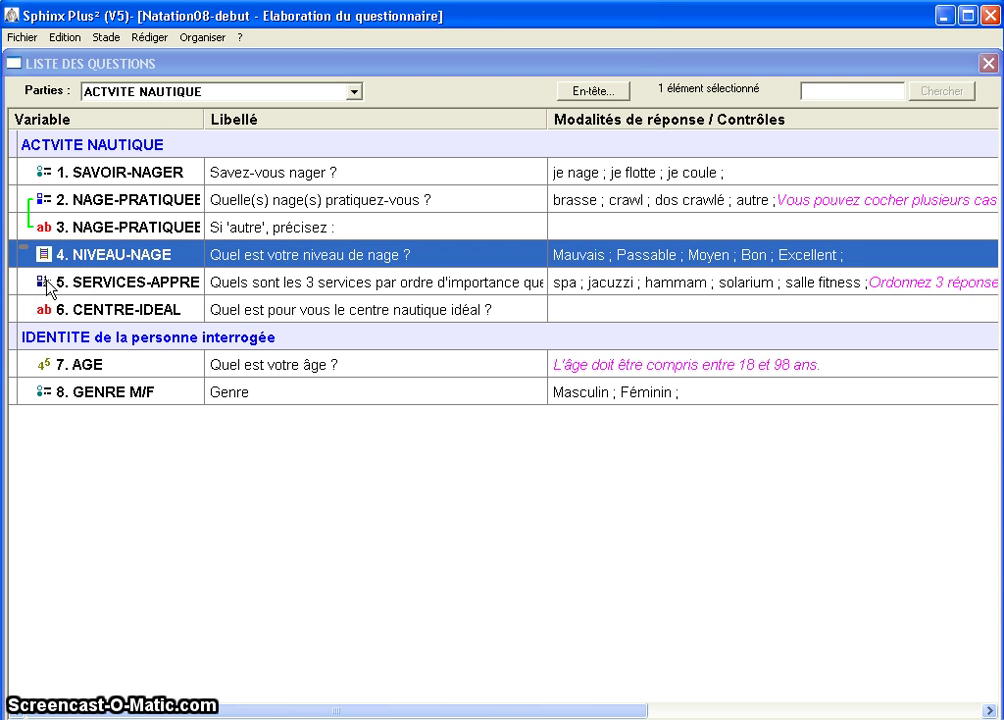
pyautogui.keyDown('shift'); pyautogui.click(34, 258); pyautogui.keyUp('shift')
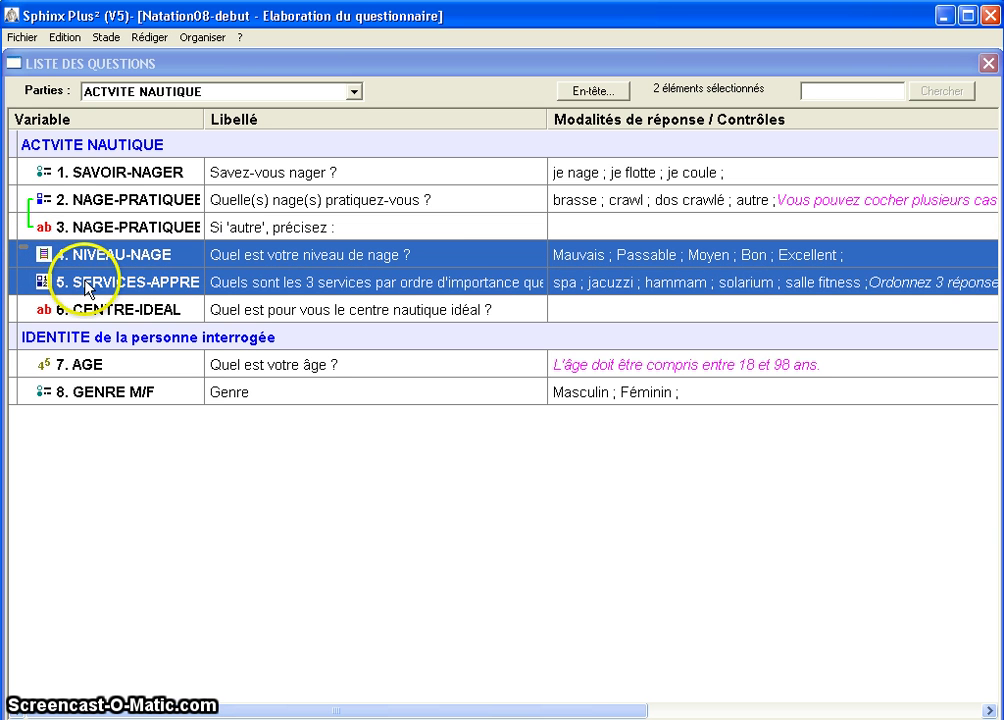
pyautogui.moveTo(33, 289); pyautogui.dragTo(18, 273)
pyautogui.moveTo(15, 270); pyautogui.dragTo(15, 322)
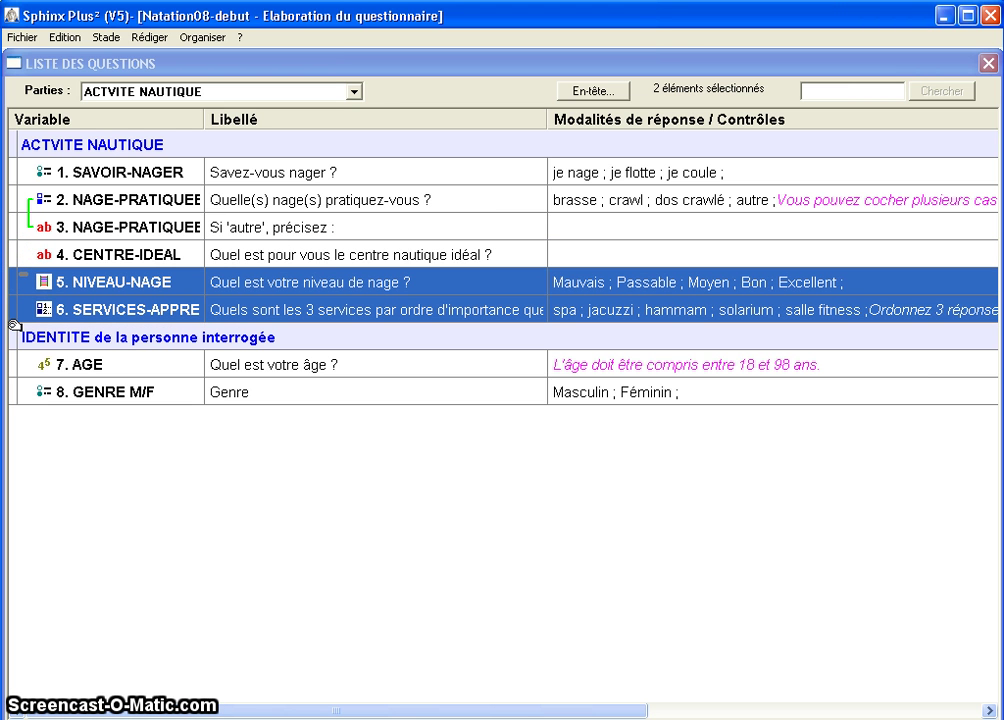
pyautogui.click(157, 488)
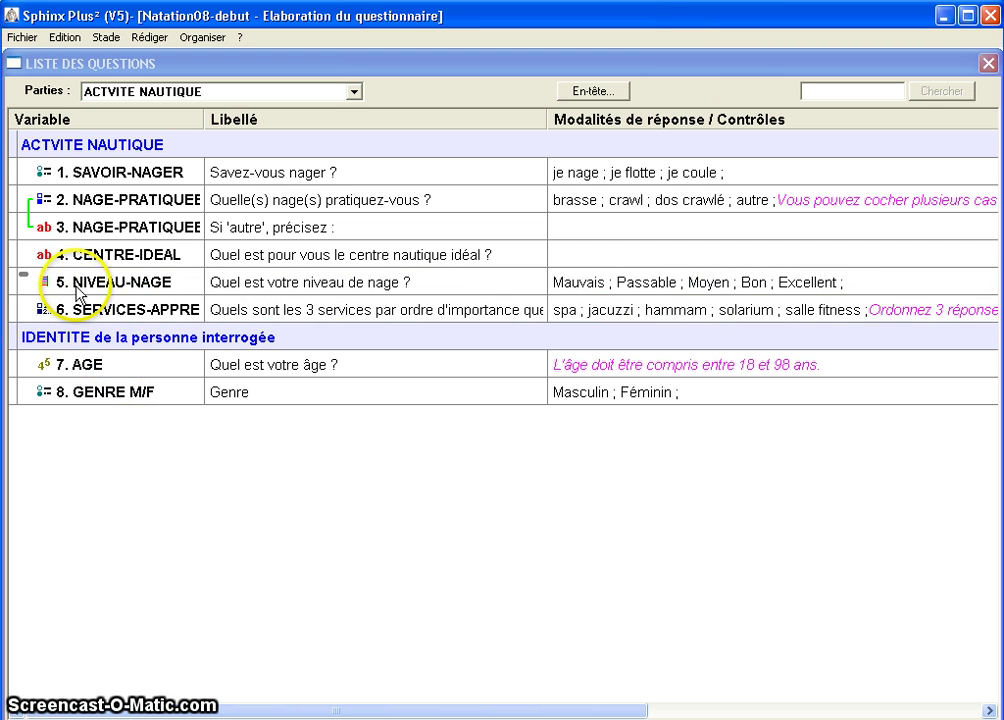
# Move the NIVEAU-NAGE and SERVICES-APPRECIES questions together back above CENTRE-IDEAL.
pyautogui.moveTo(72, 284); pyautogui.dragTo(37, 289)
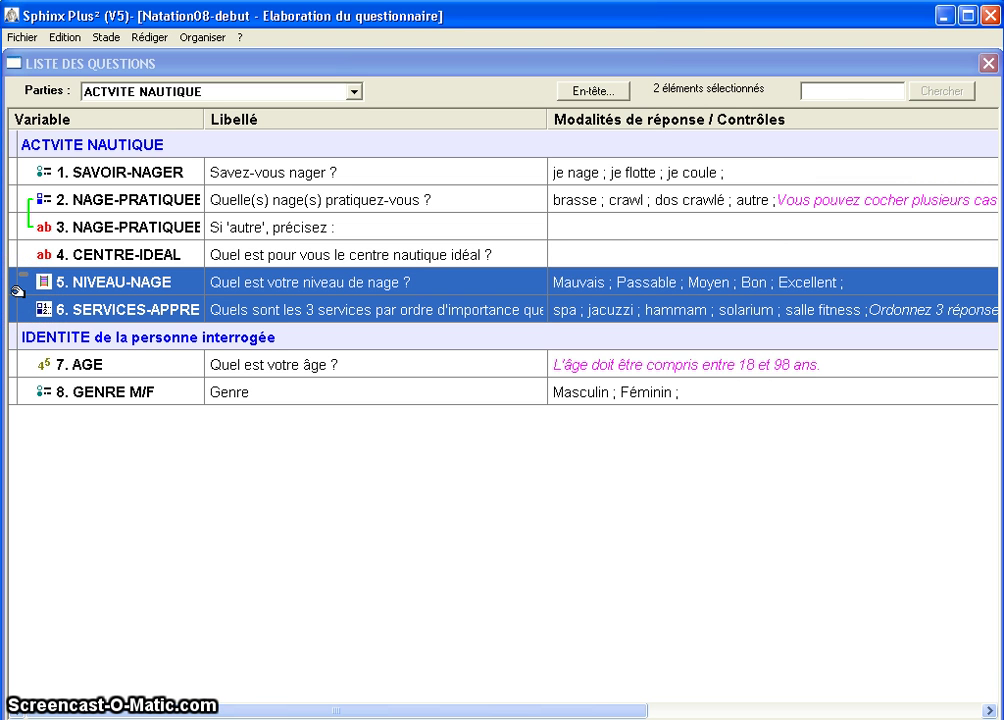
pyautogui.moveTo(17, 289); pyautogui.dragTo(18, 245)
pyautogui.click(224, 497)
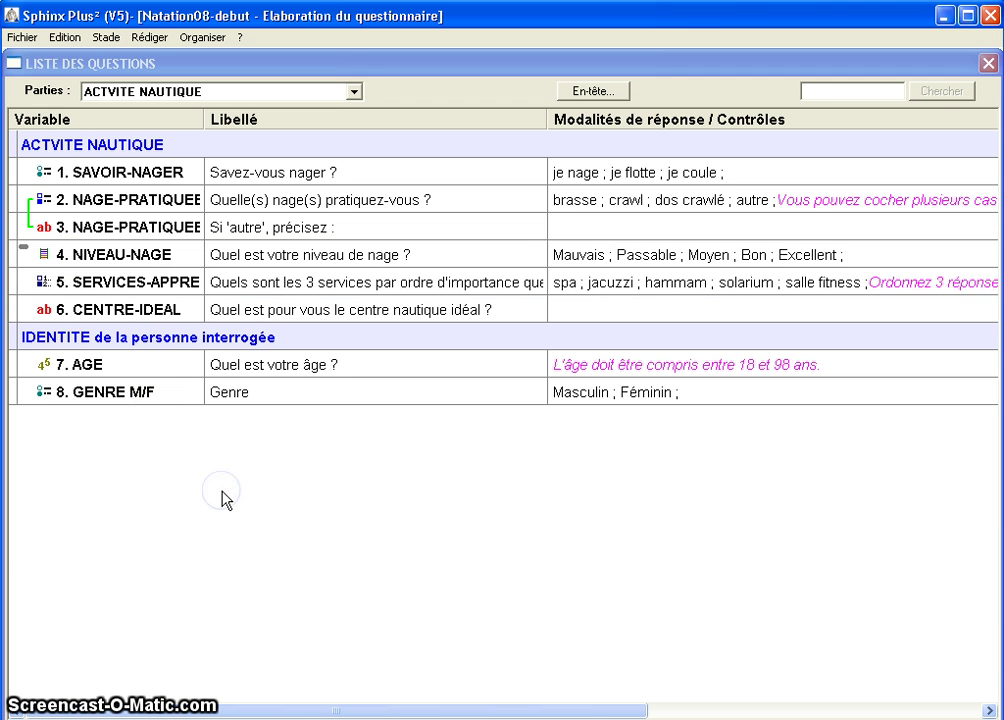